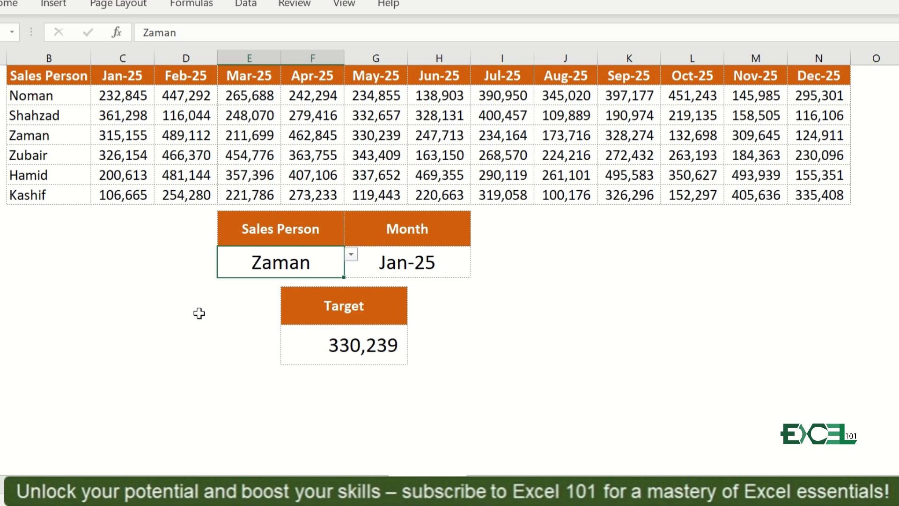
# - Clear the formula from the Target result cell and set the Month selection to Apr-25
pyautogui.click(364, 349)
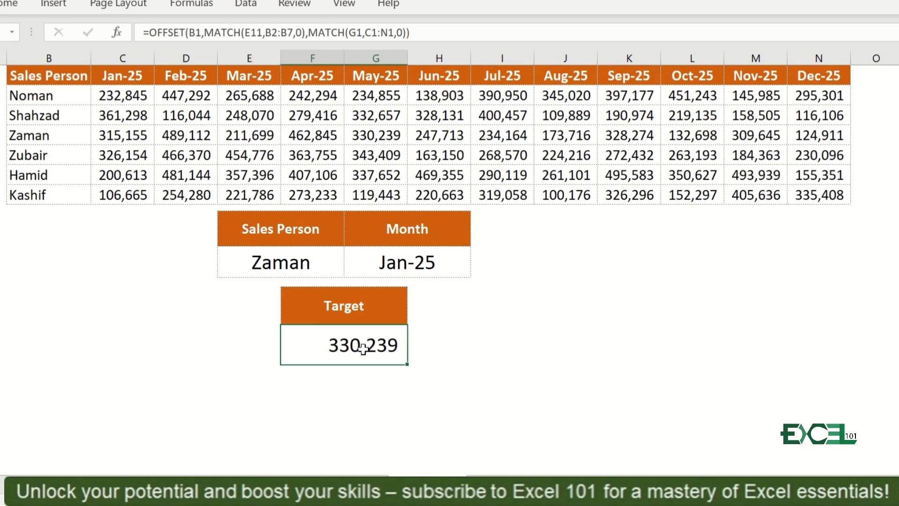
pyautogui.press('Delete')
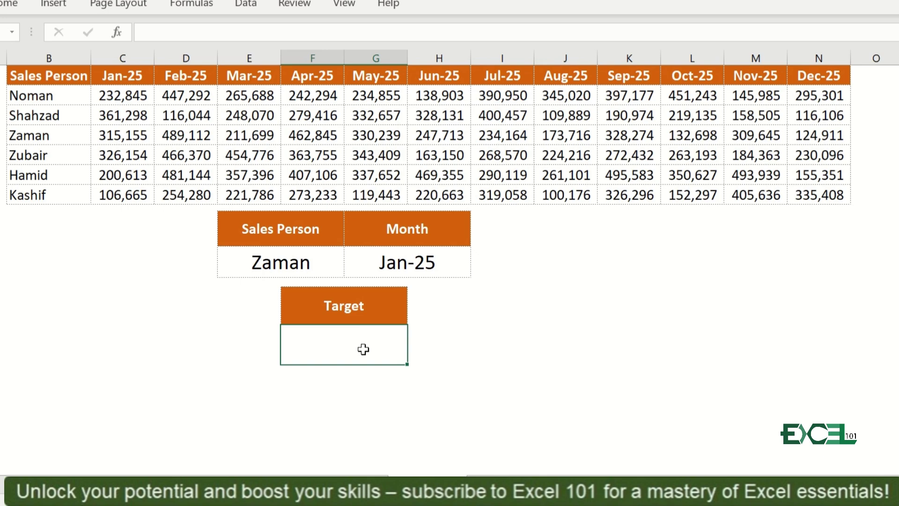
pyautogui.click(457, 265)
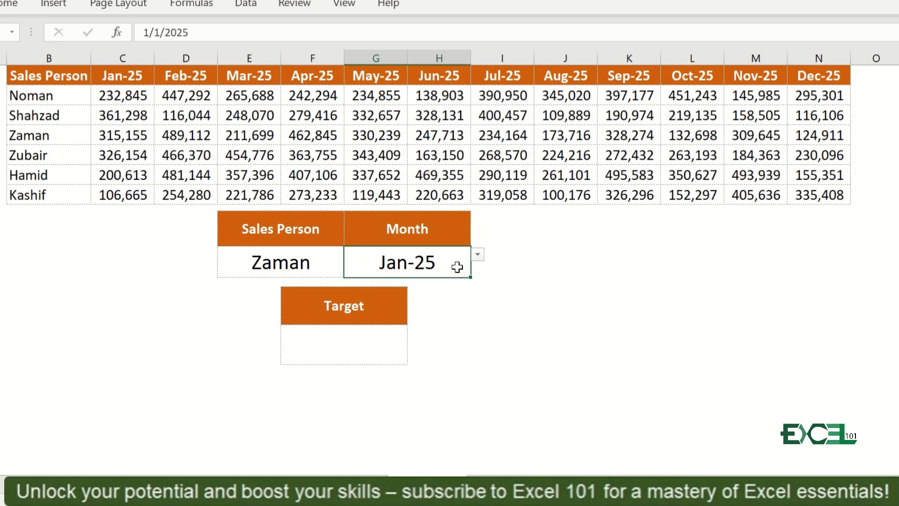
pyautogui.click(478, 255)
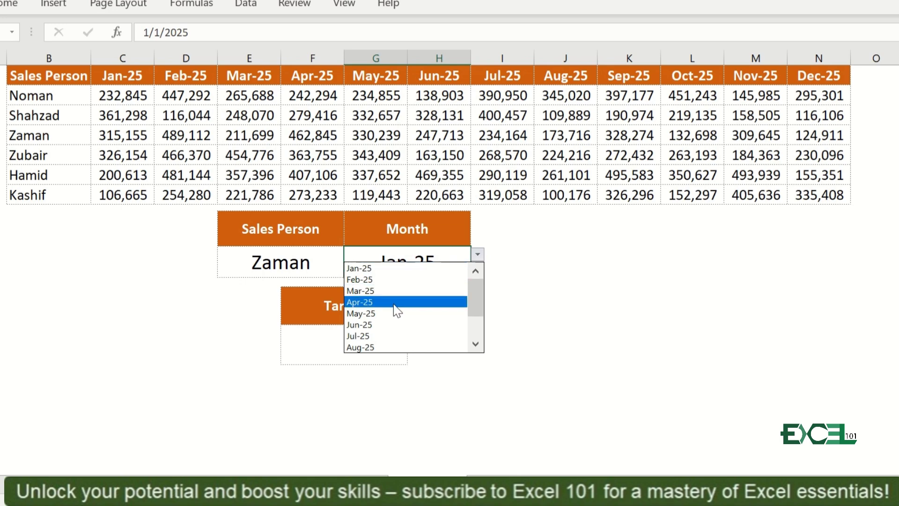
pyautogui.press('Escape')
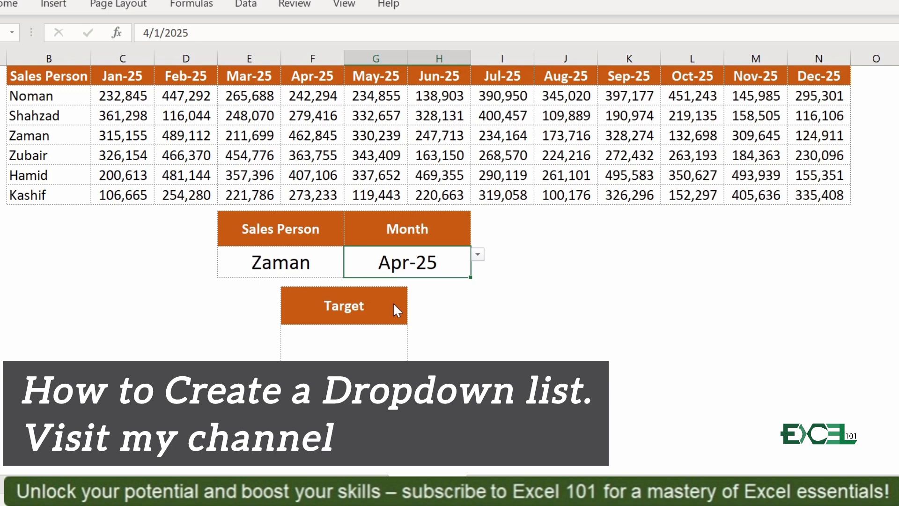
# - Start an OFFSET formula in the Target result cell with the absolute reference $B$1 as its starting point
pyautogui.click(375, 344)
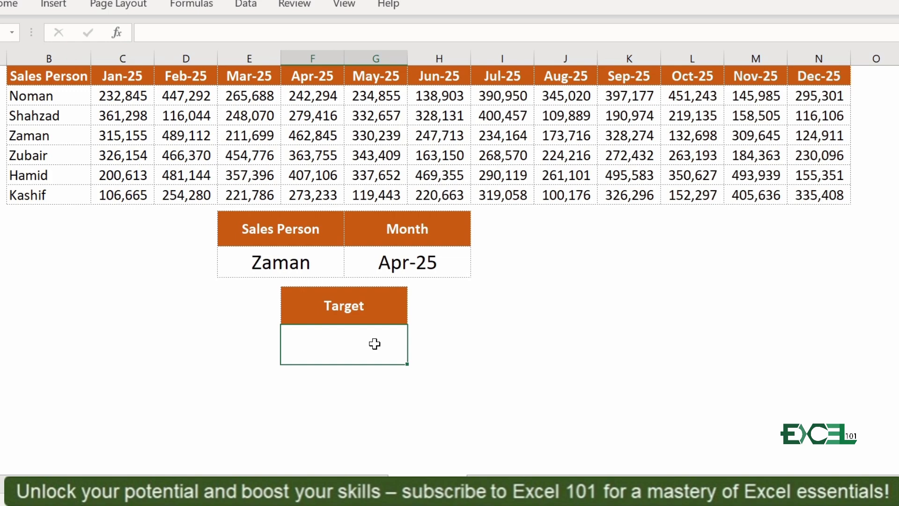
pyautogui.write('=off')
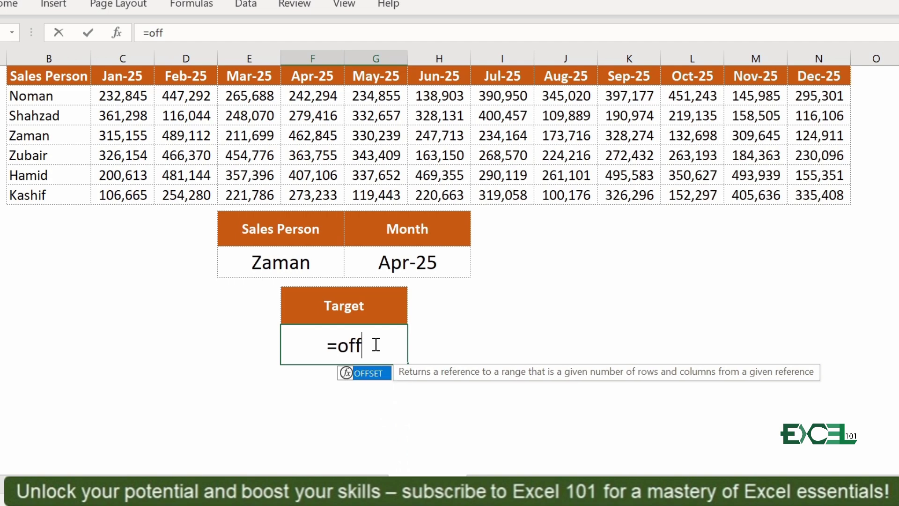
pyautogui.press('Tab')
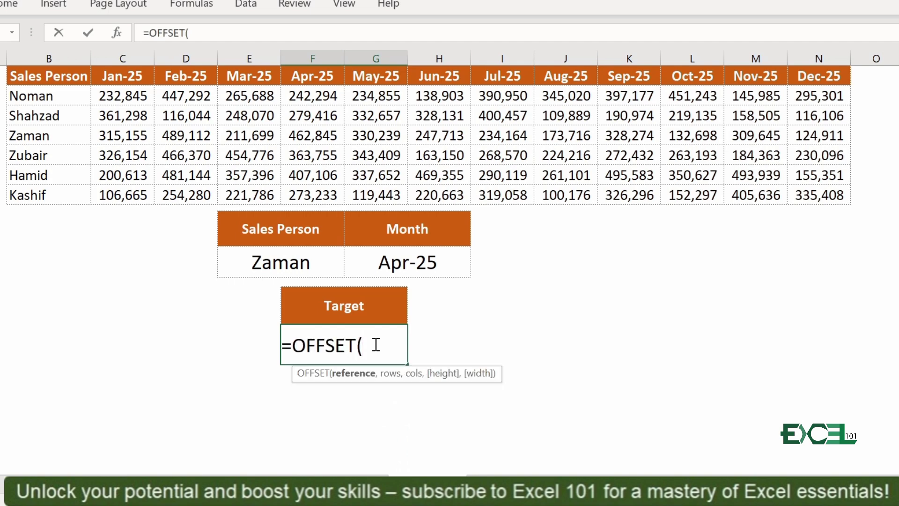
pyautogui.click(37, 74)
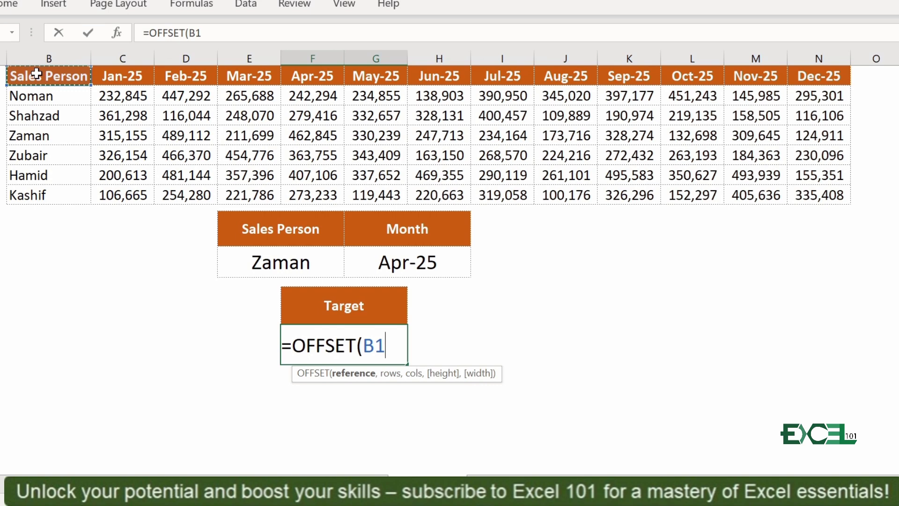
pyautogui.press('F4')
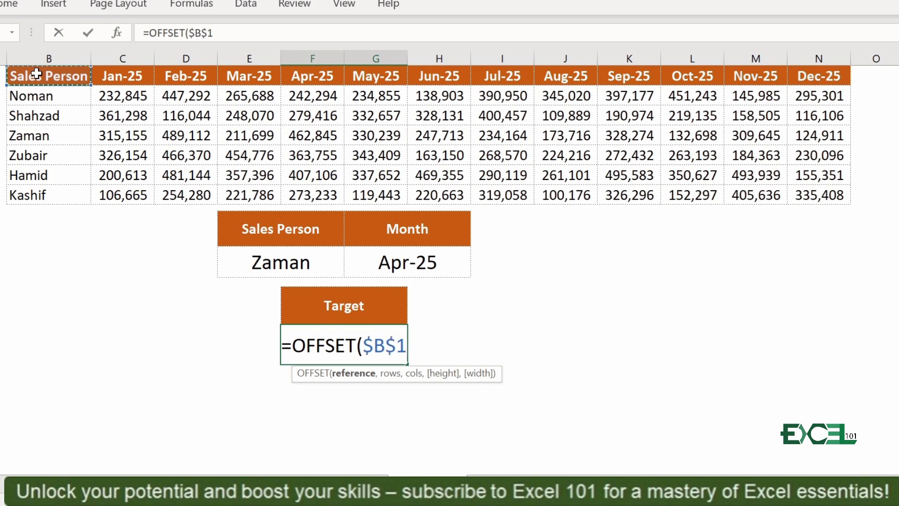
pyautogui.write(',')
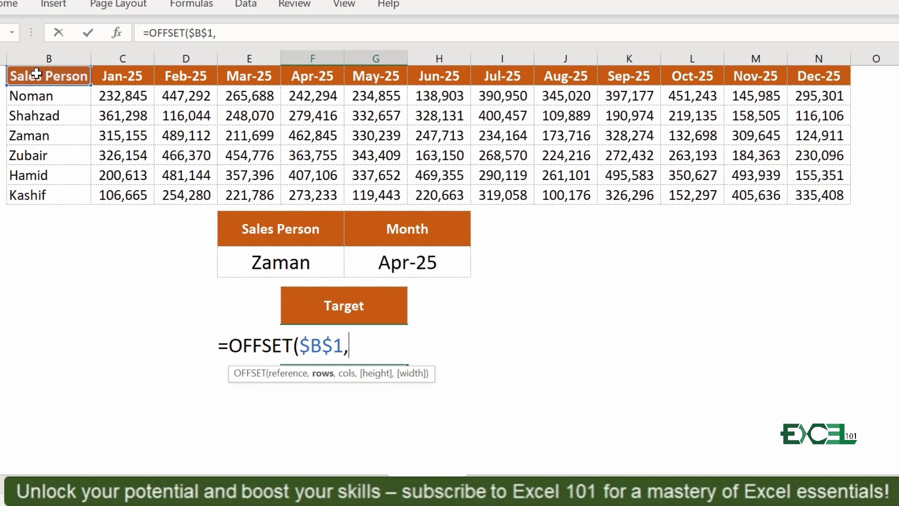
# - Begin a MATCH function as the OFFSET rows argument, with the selected sales person cell $E$11 as lookup value
pyautogui.write('mat')
pyautogui.press('Tab')
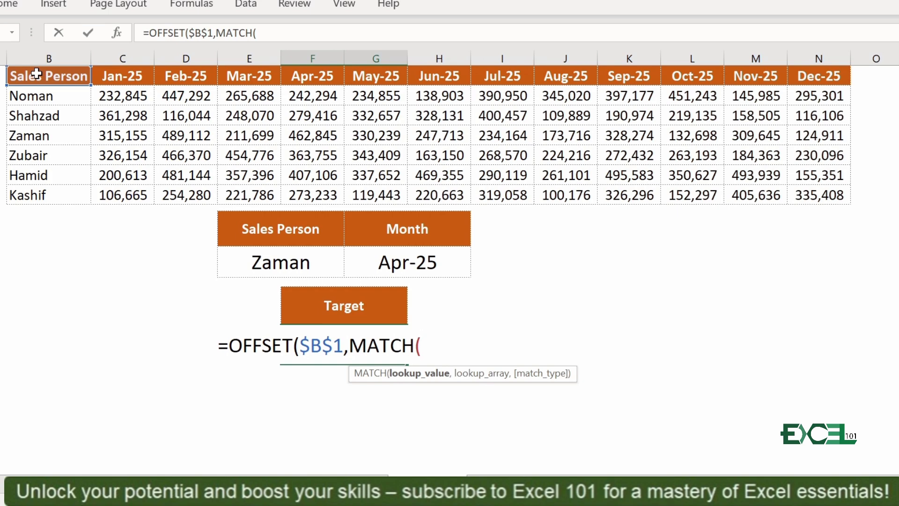
pyautogui.click(257, 267)
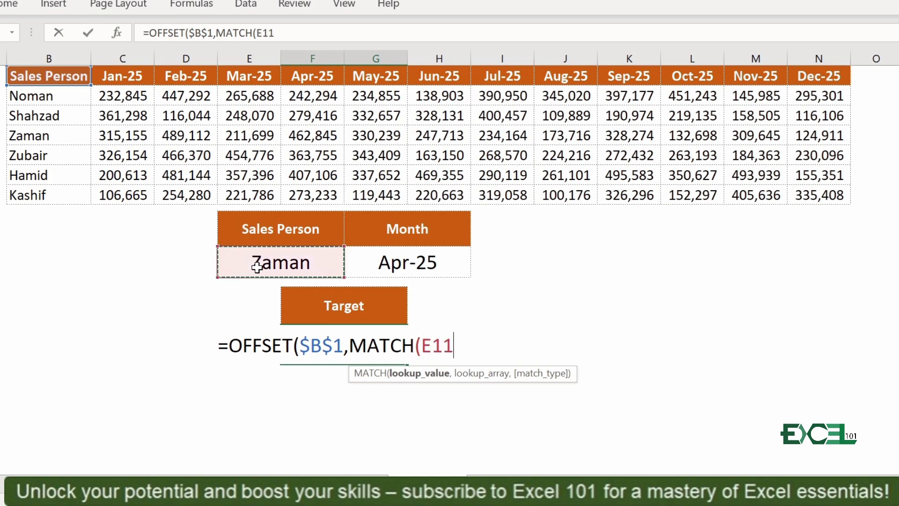
pyautogui.press('F4')
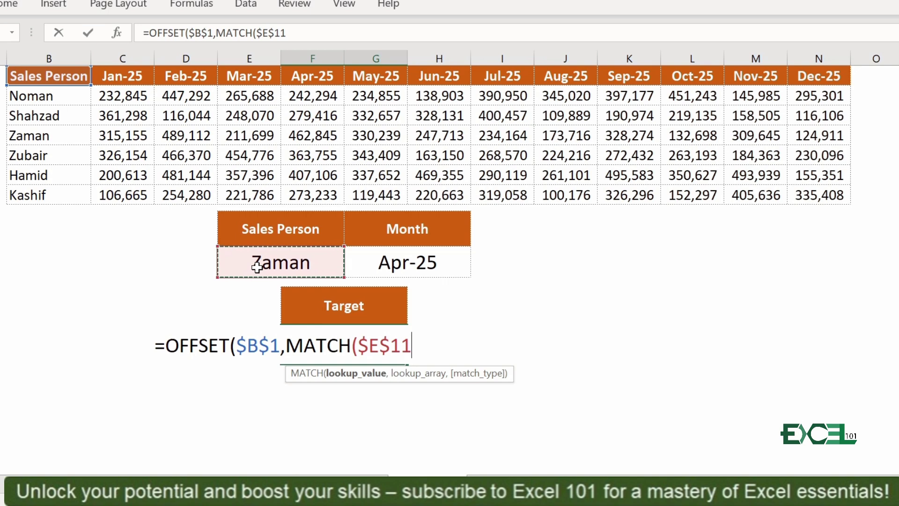
pyautogui.write(',')
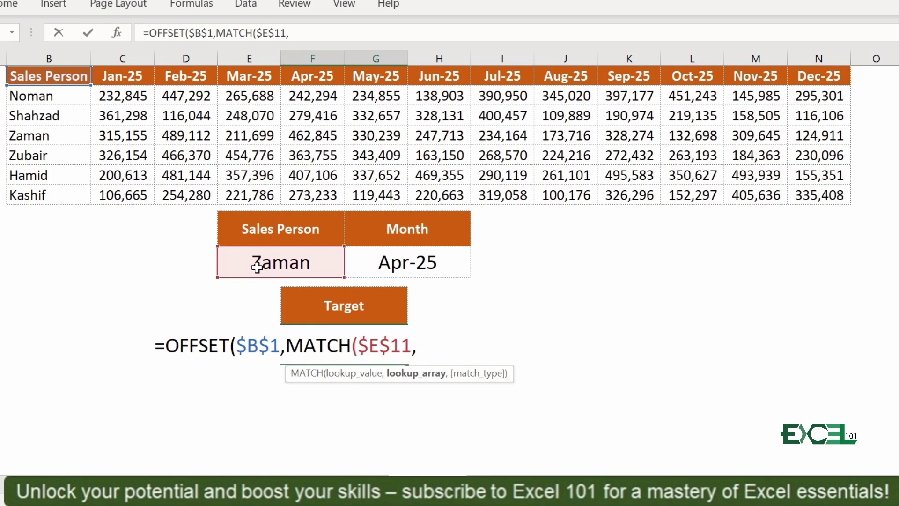
# - Complete the rows MATCH with the sales person names $B$2:$B$7 as lookup array and 0 for an exact match
pyautogui.click(38, 96)
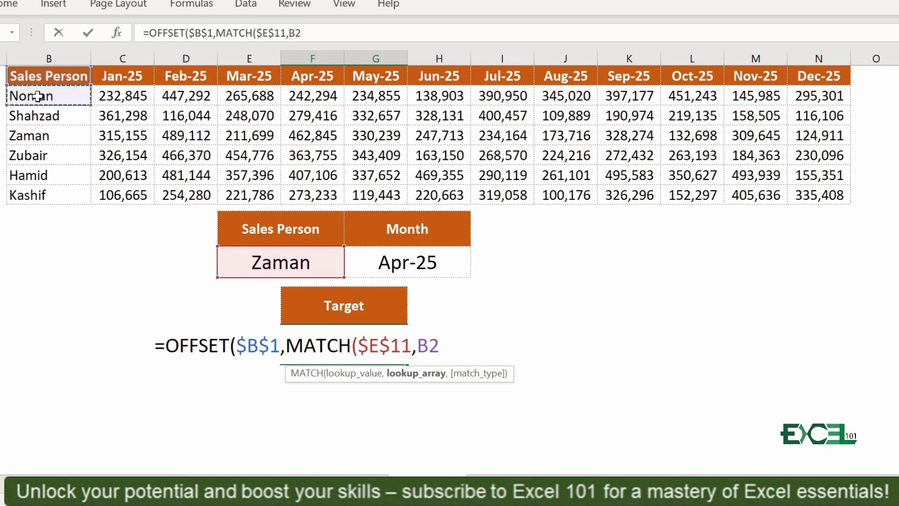
pyautogui.hotkey('shift', 'Down')
pyautogui.hotkey('shift', 'Down')
pyautogui.hotkey('shift', 'Down')
pyautogui.hotkey('shift', 'Down')
pyautogui.hotkey('shift', 'Down')
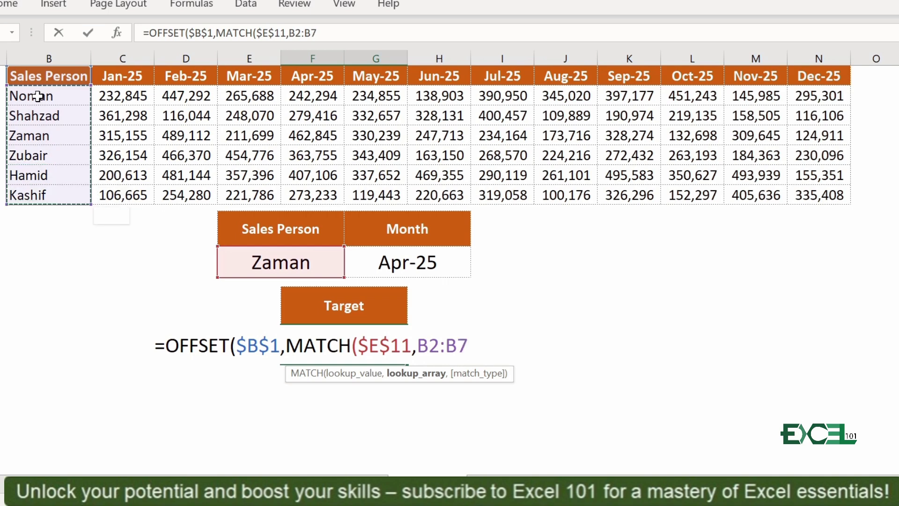
pyautogui.press('F4')
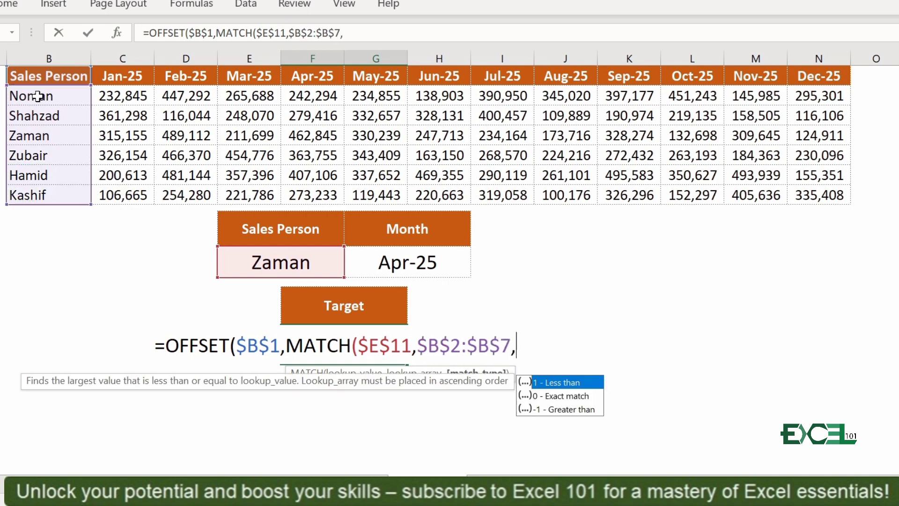
pyautogui.write(',0')
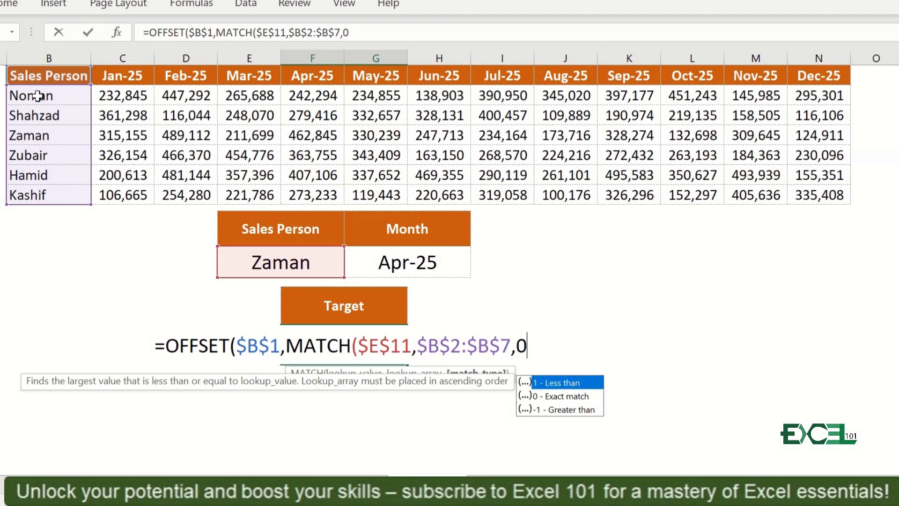
pyautogui.write(')')
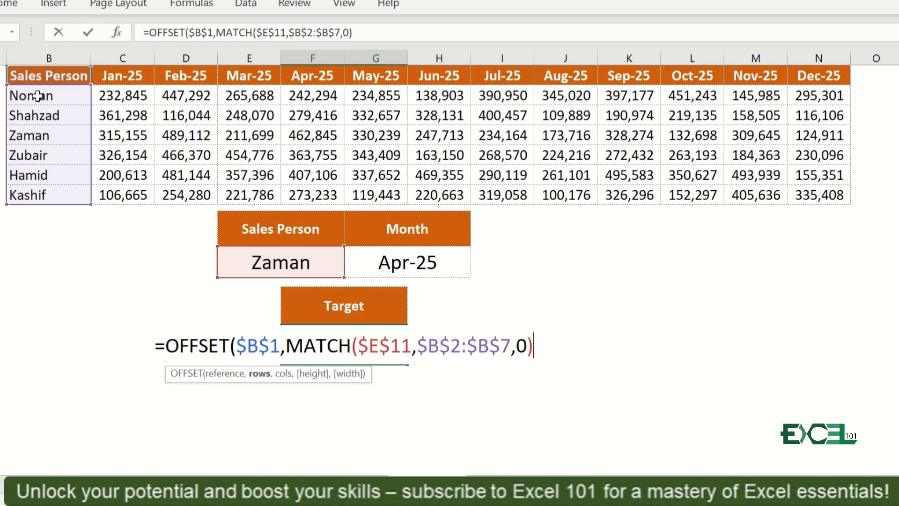
pyautogui.write(',')
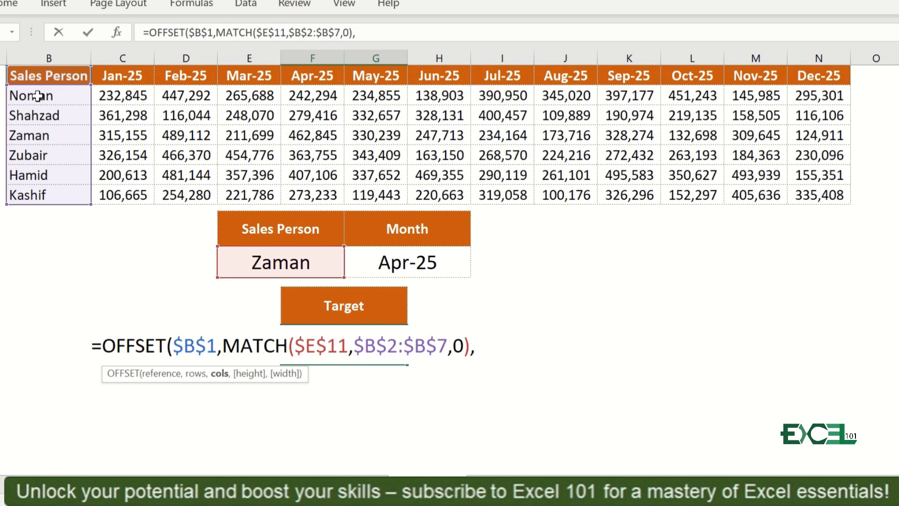
# - Add MATCH($G$11,$C$1:$N$1,0) as the OFFSET columns argument and enter the finished formula
pyautogui.write('mat')
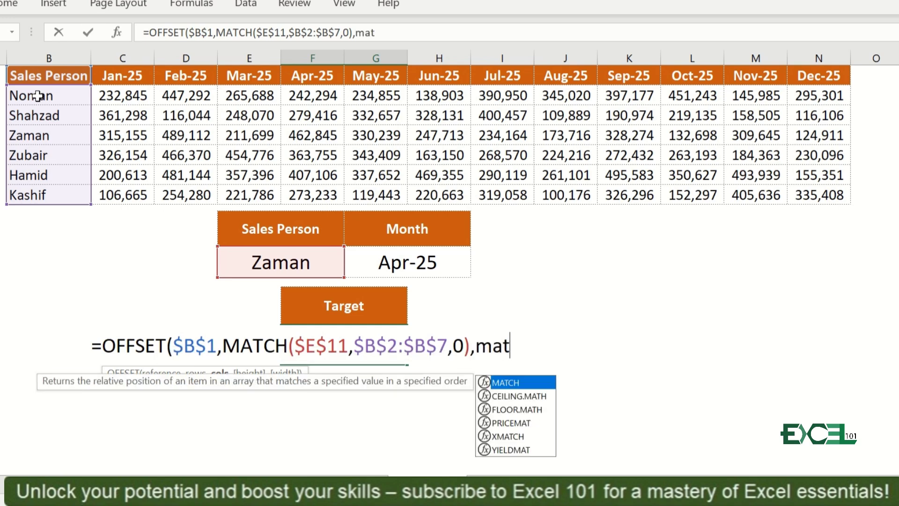
pyautogui.press('Tab')
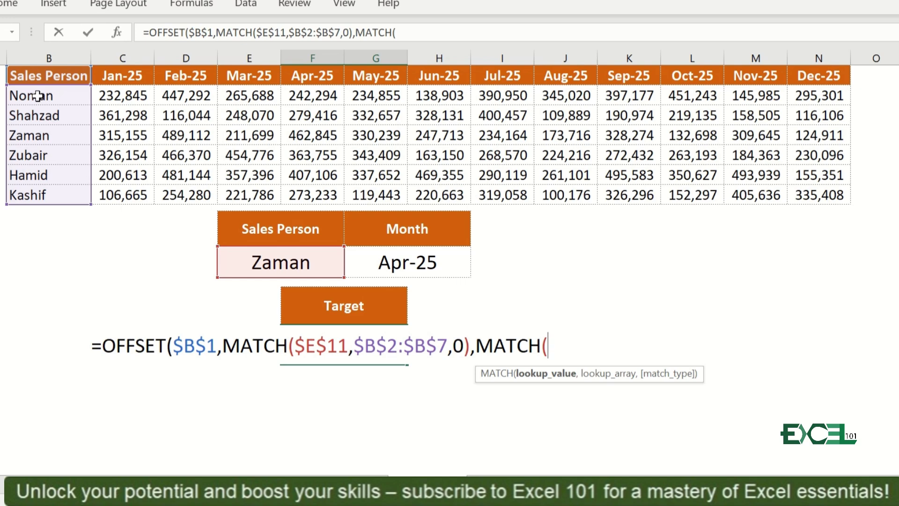
pyautogui.click(397, 259)
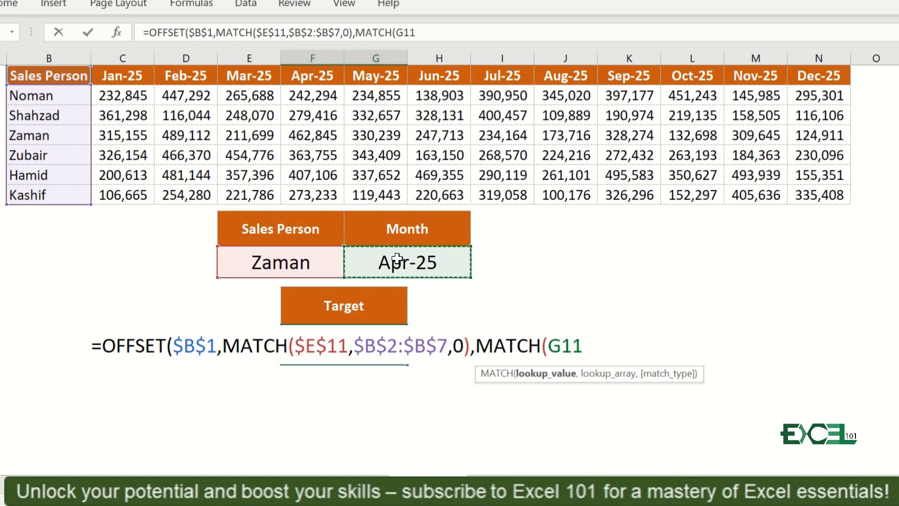
pyautogui.press('F4')
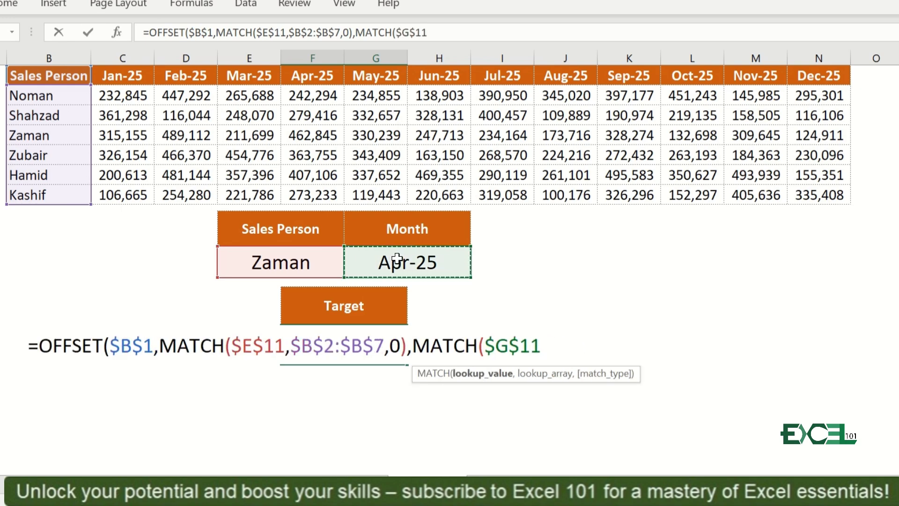
pyautogui.write(',')
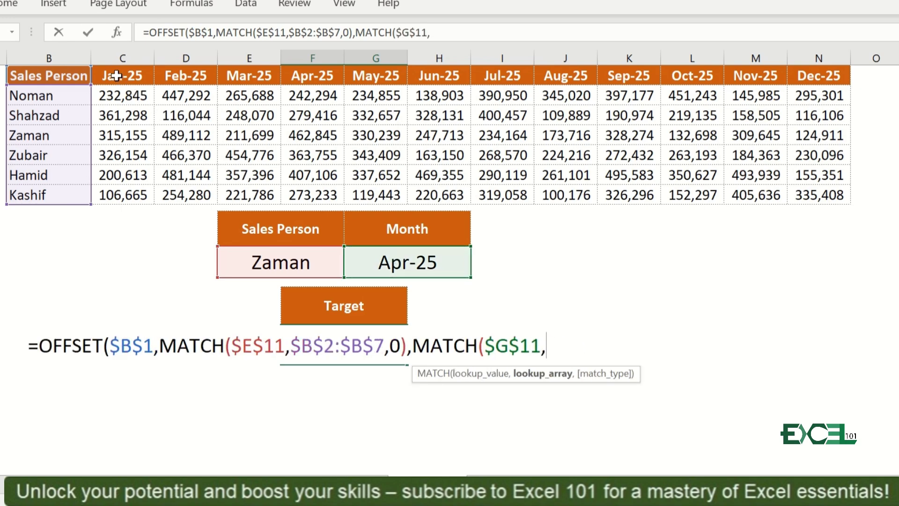
pyautogui.click(114, 74)
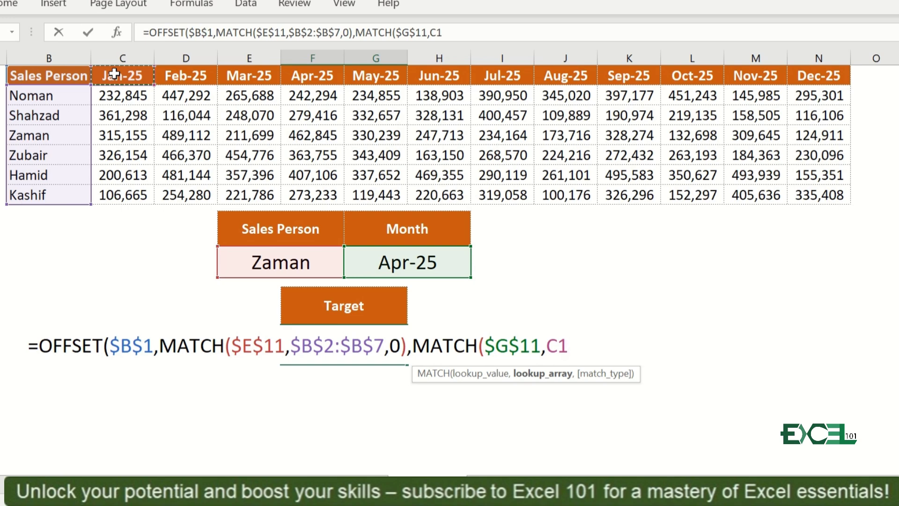
pyautogui.moveTo(115, 74); pyautogui.dragTo(840, 77)
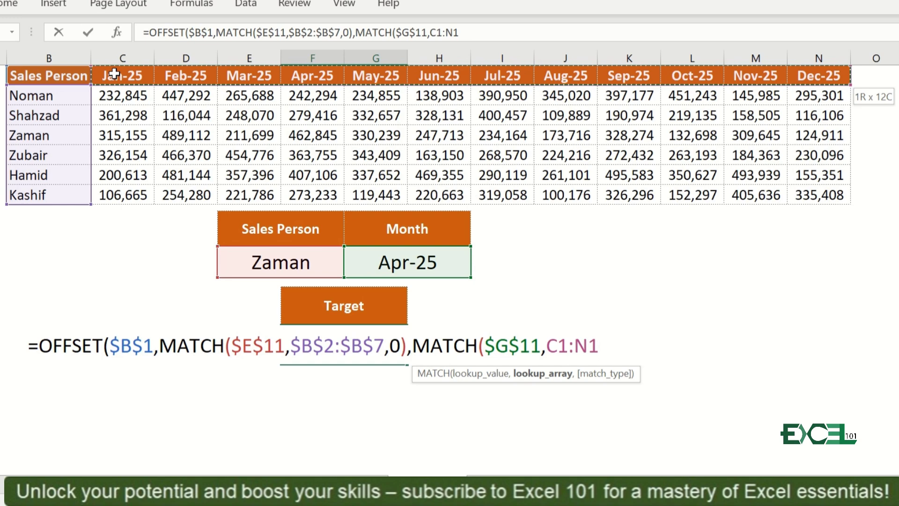
pyautogui.press('F4')
pyautogui.write(',0')
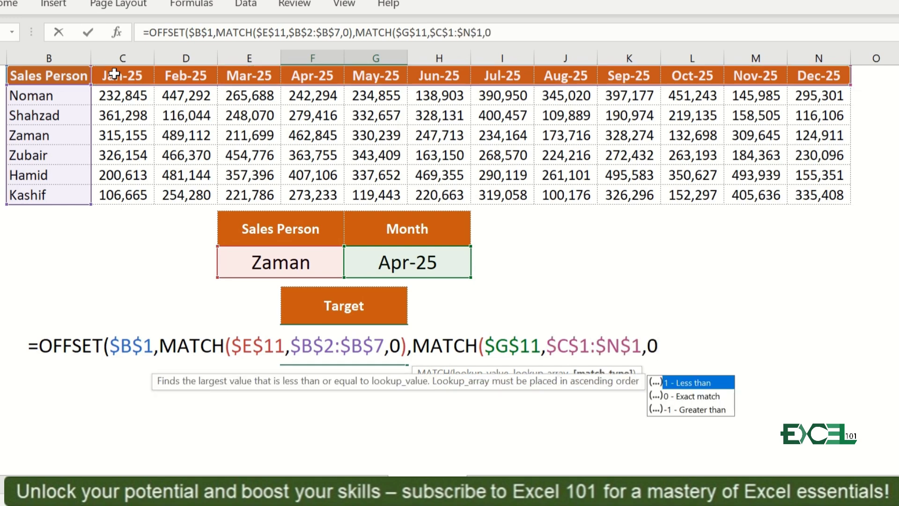
pyautogui.write(')')
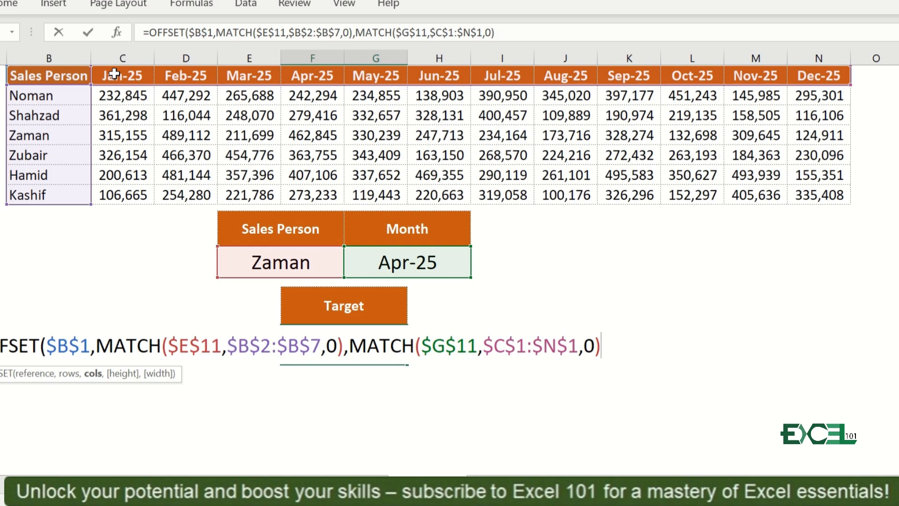
pyautogui.write(')')
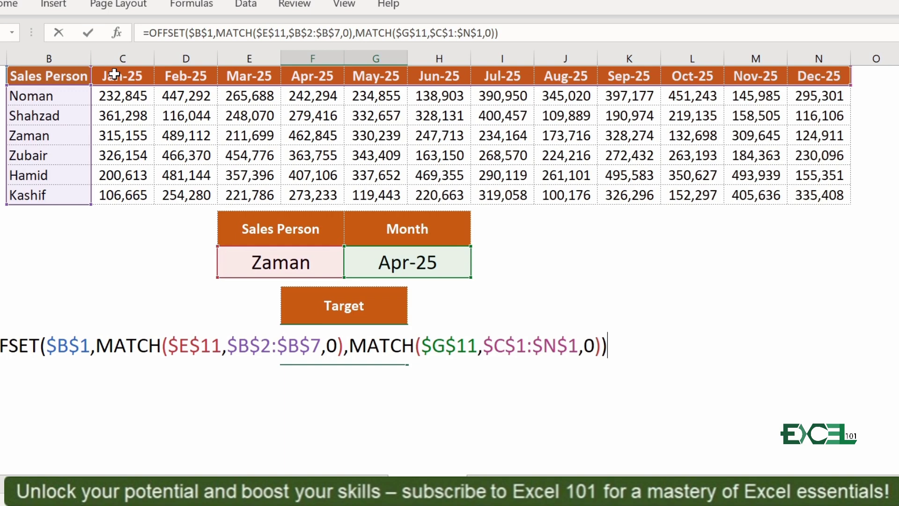
pyautogui.press('Return')
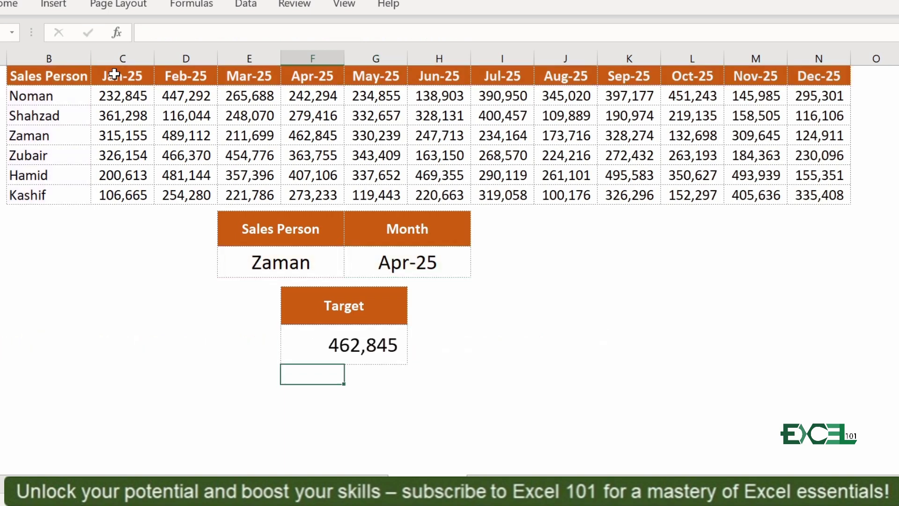
# - Test the Target formula by changing the selected month to Jul-25
pyautogui.press('Up')
pyautogui.press('Up')
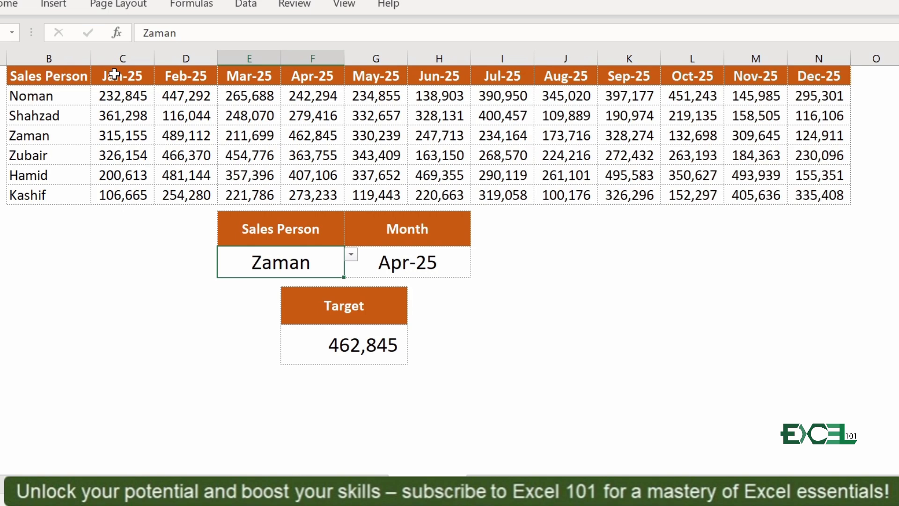
pyautogui.click(413, 260)
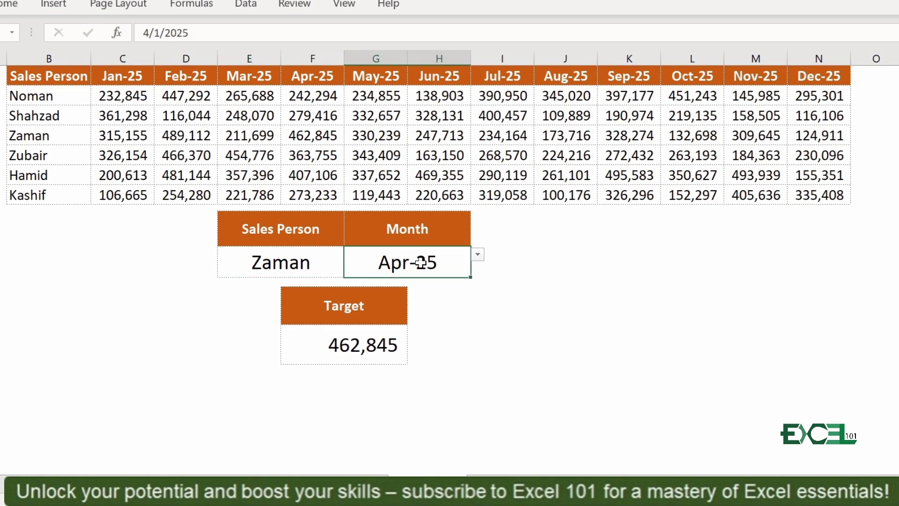
pyautogui.click(477, 255)
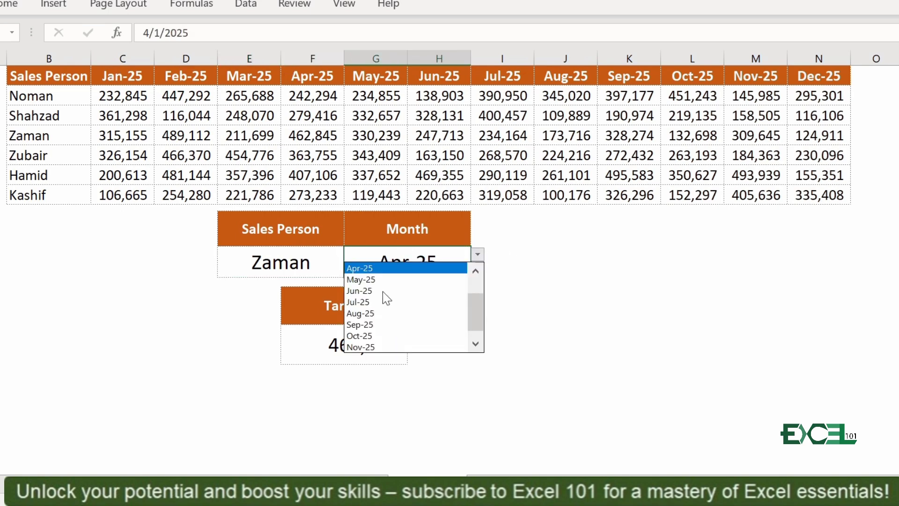
pyautogui.click(361, 302)
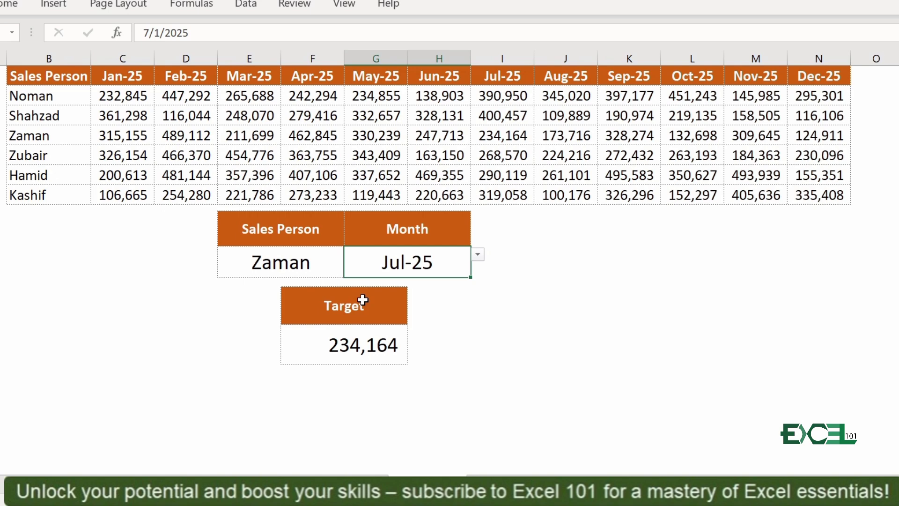
# - Set the sales person to the fifth listed name and the month to Oct-25, and inspect the Target result cell
pyautogui.click(268, 270)
pyautogui.click(351, 255)
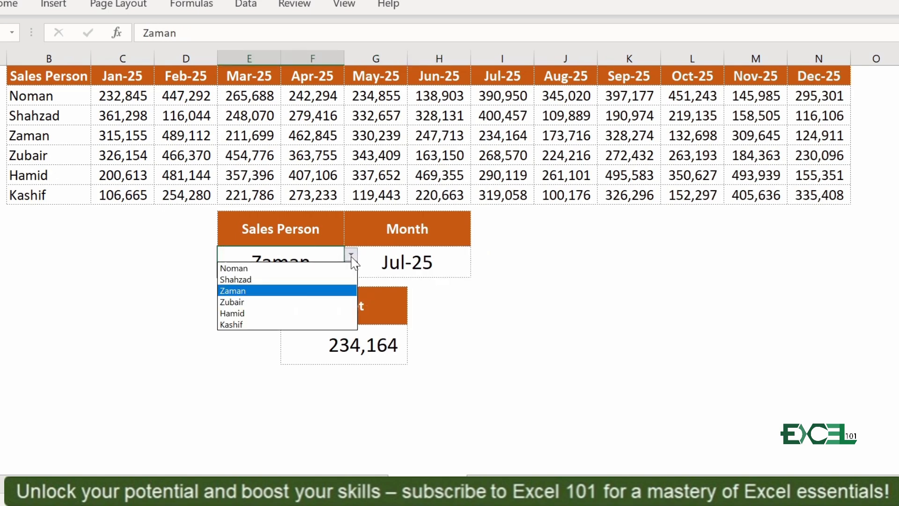
pyautogui.click(256, 313)
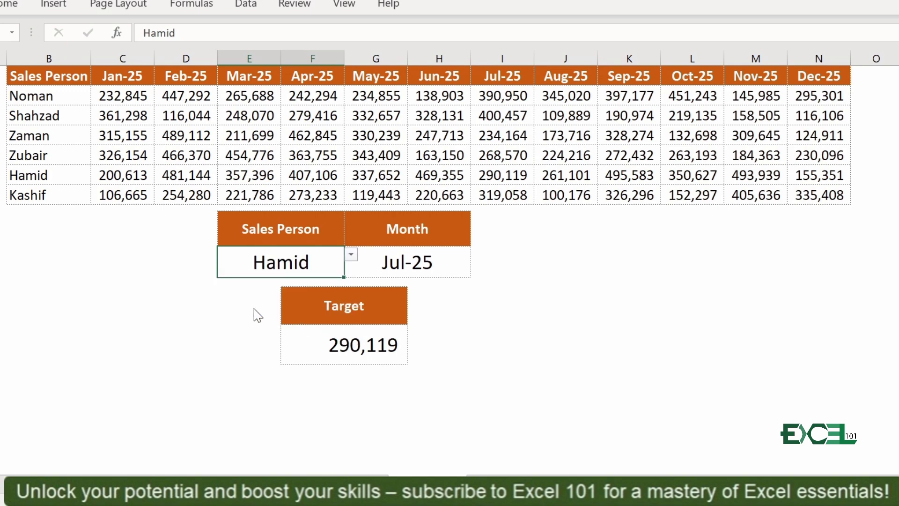
pyautogui.click(423, 265)
pyautogui.click(478, 255)
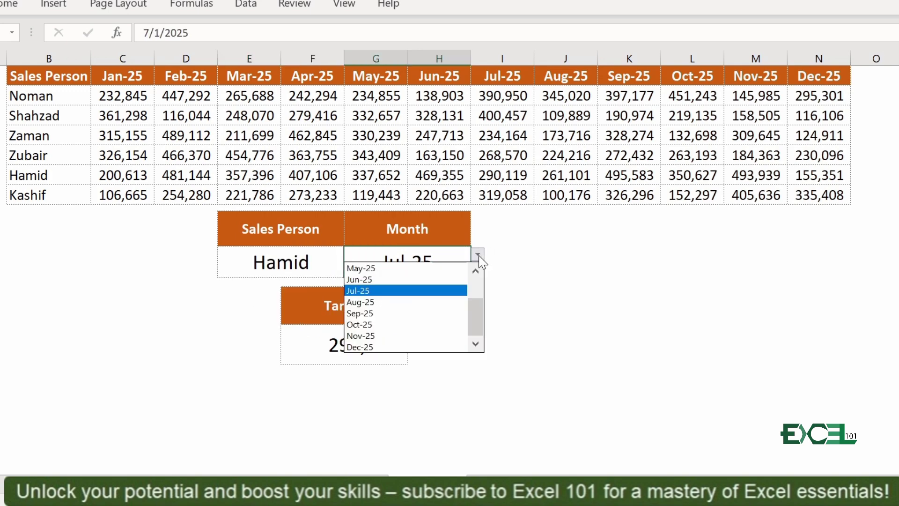
pyautogui.click(374, 325)
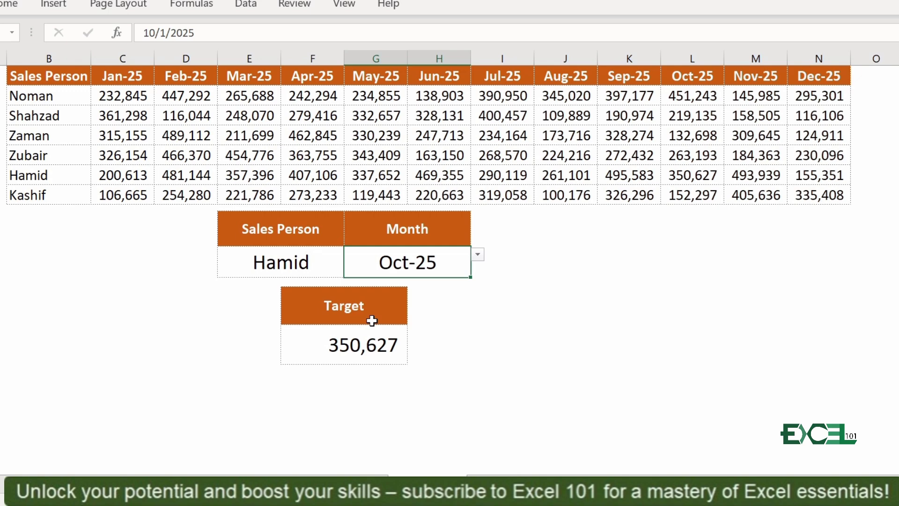
pyautogui.click(366, 351)
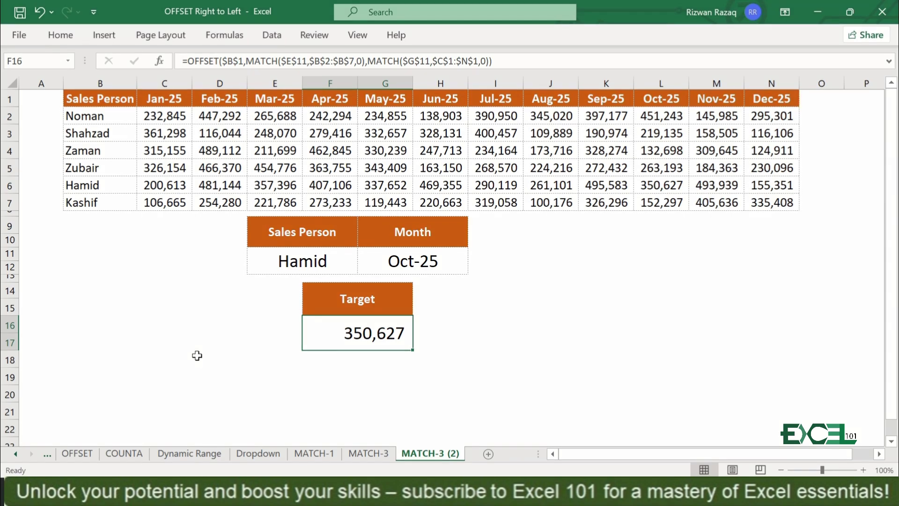
# - Test the lookup again with the third listed sales person and the month Jul-25
pyautogui.click(309, 267)
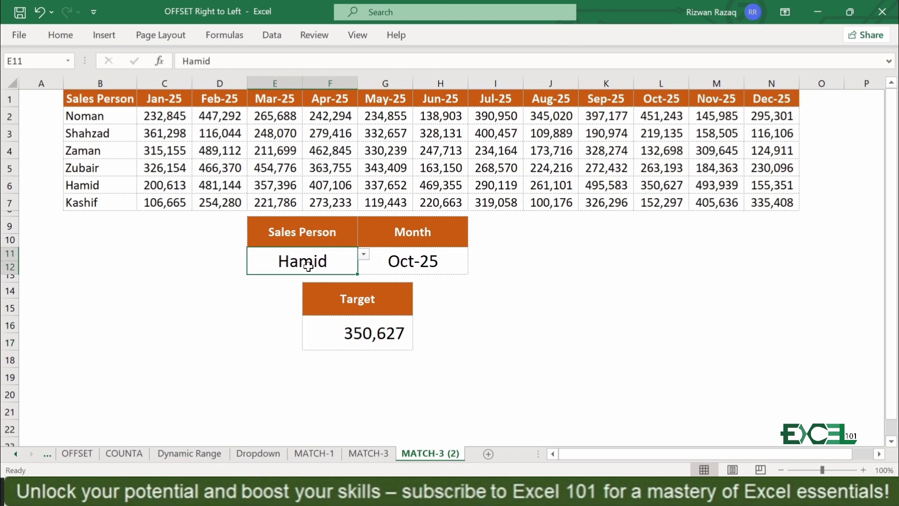
pyautogui.click(363, 255)
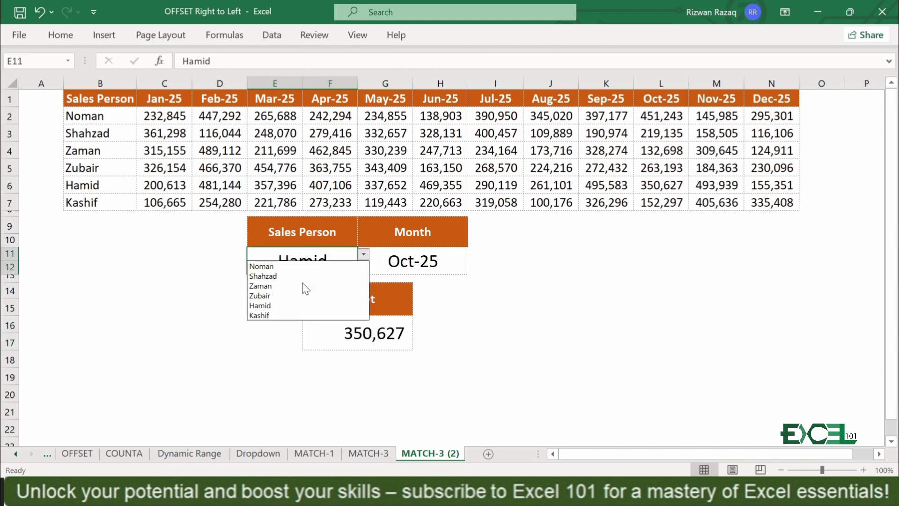
pyautogui.click(302, 286)
pyautogui.click(449, 258)
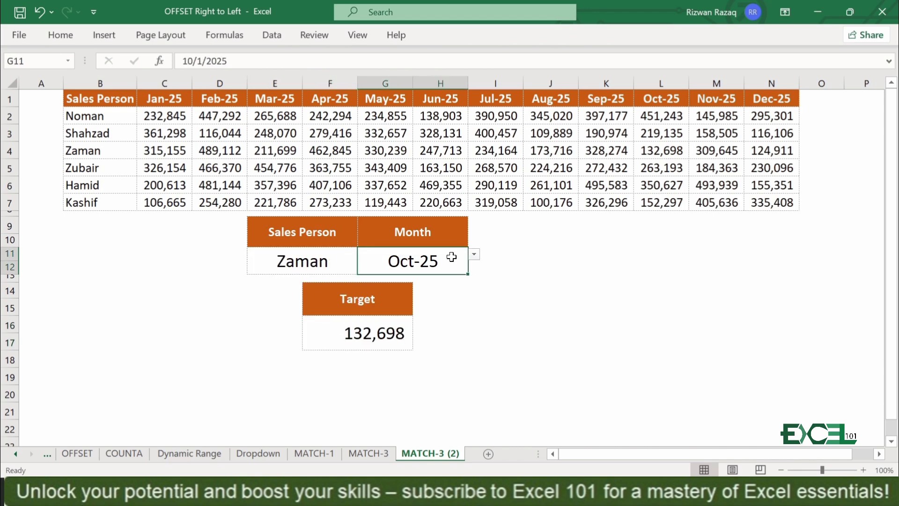
pyautogui.click(475, 256)
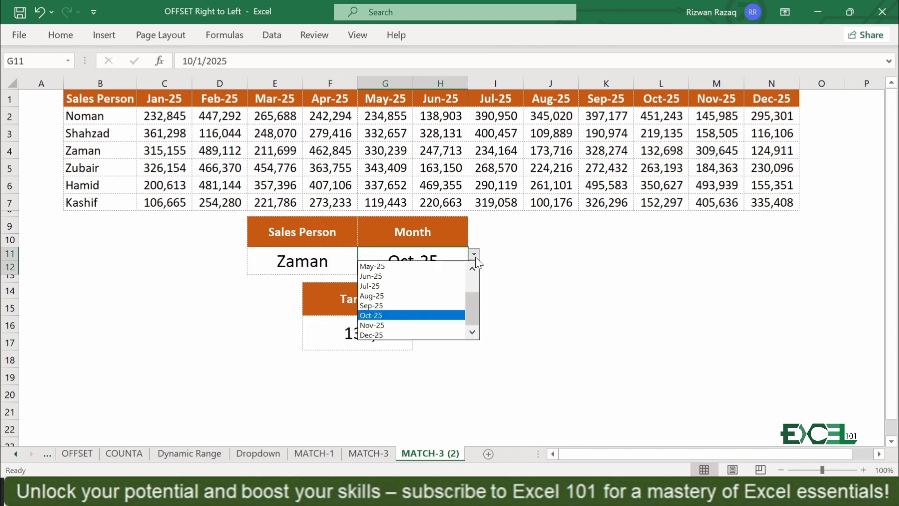
pyautogui.click(398, 280)
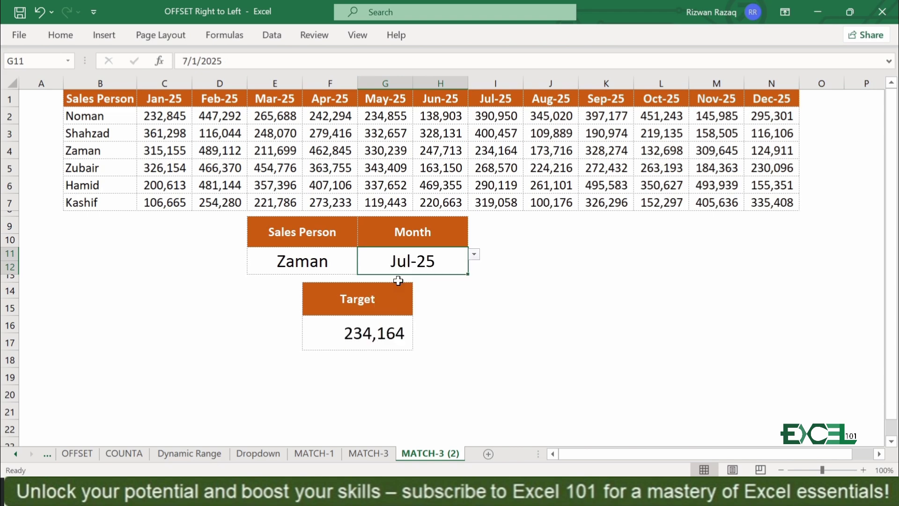